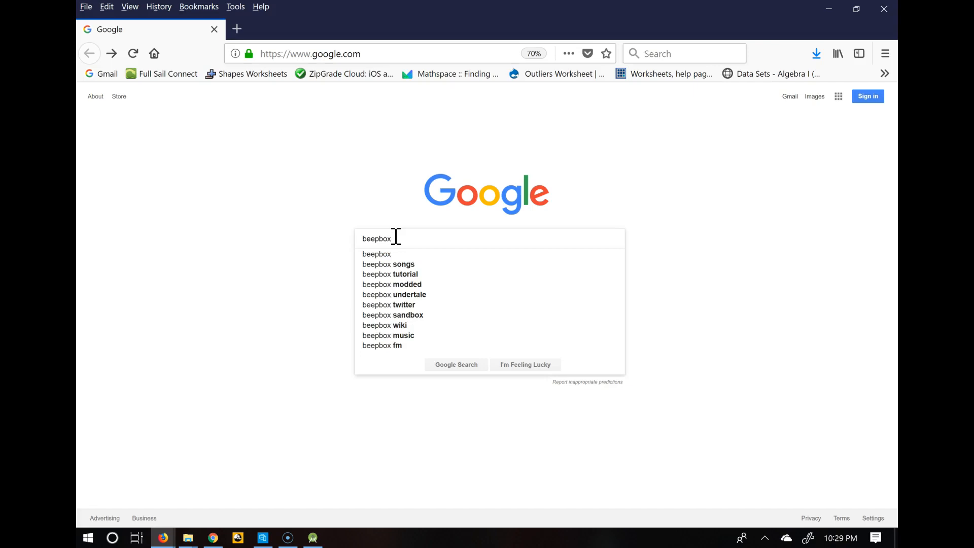
Open the BeepBox website from the search results for beepbox
{"action": "left_click", "coordinate": [163, 163]}
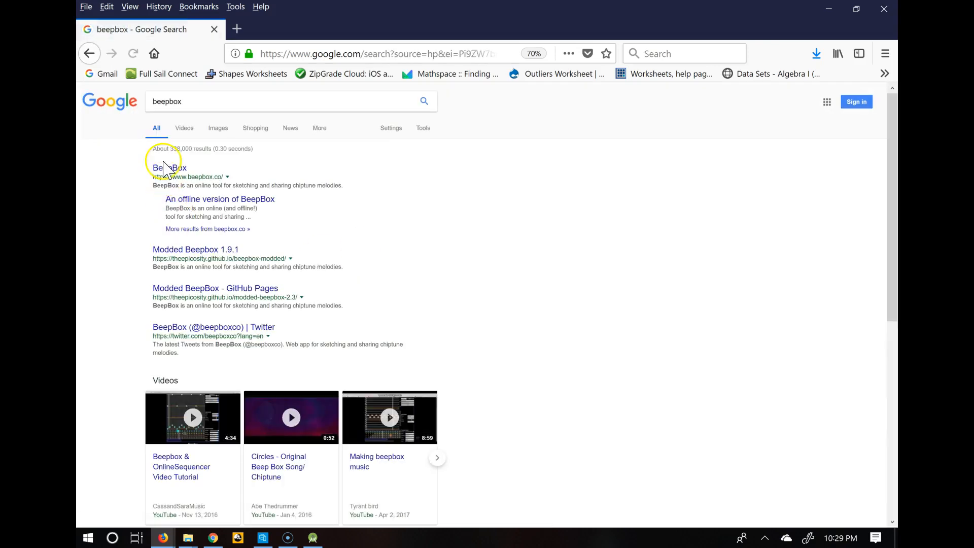
{"action": "left_click", "coordinate": [165, 172]}
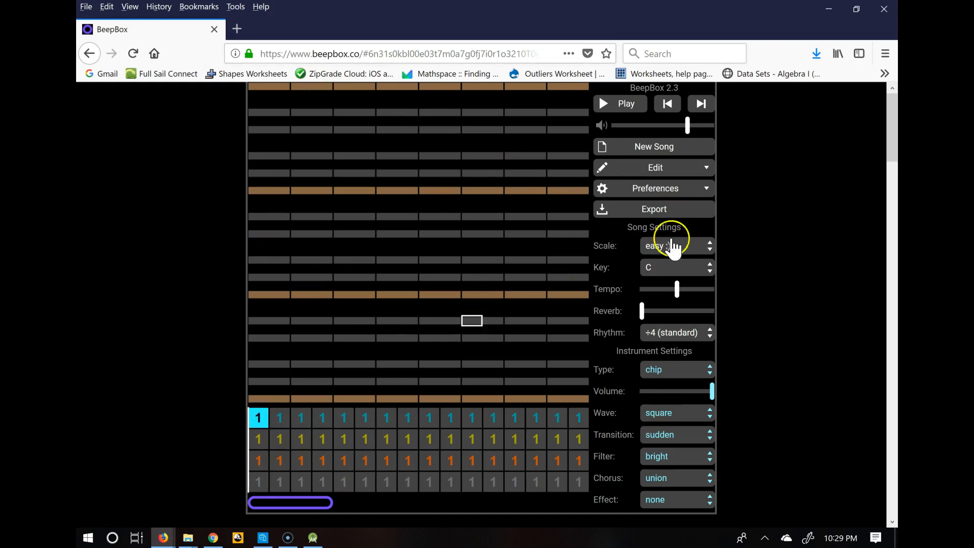
Browse the Preferences and Edit menus and open the Custom Song Size dialog, closing it unchanged
{"action": "left_click", "coordinate": [669, 195]}
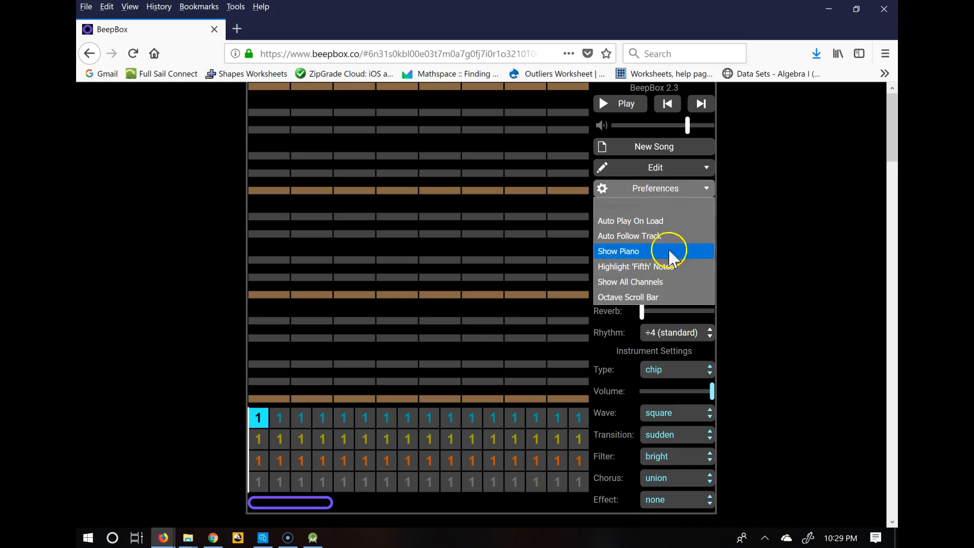
{"action": "left_click", "coordinate": [659, 169]}
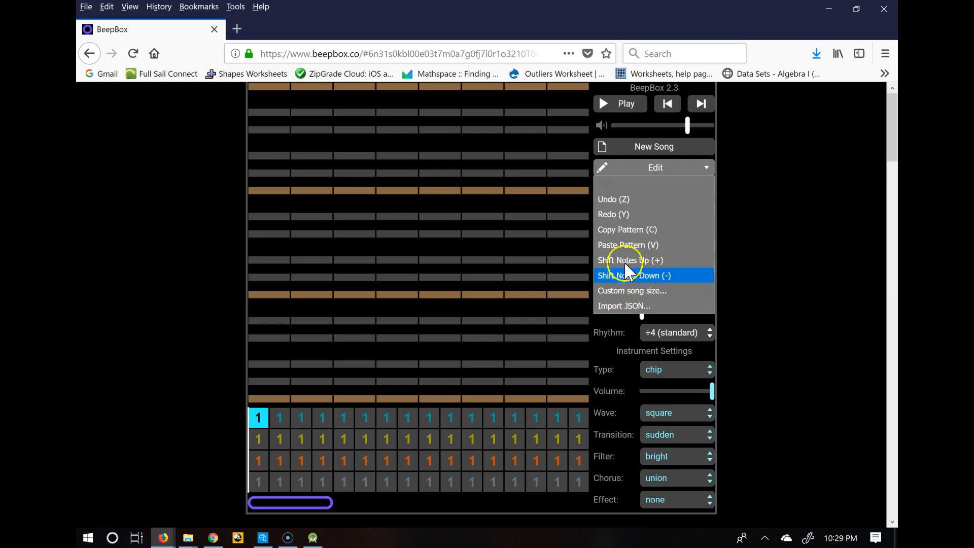
{"action": "left_click", "coordinate": [628, 291]}
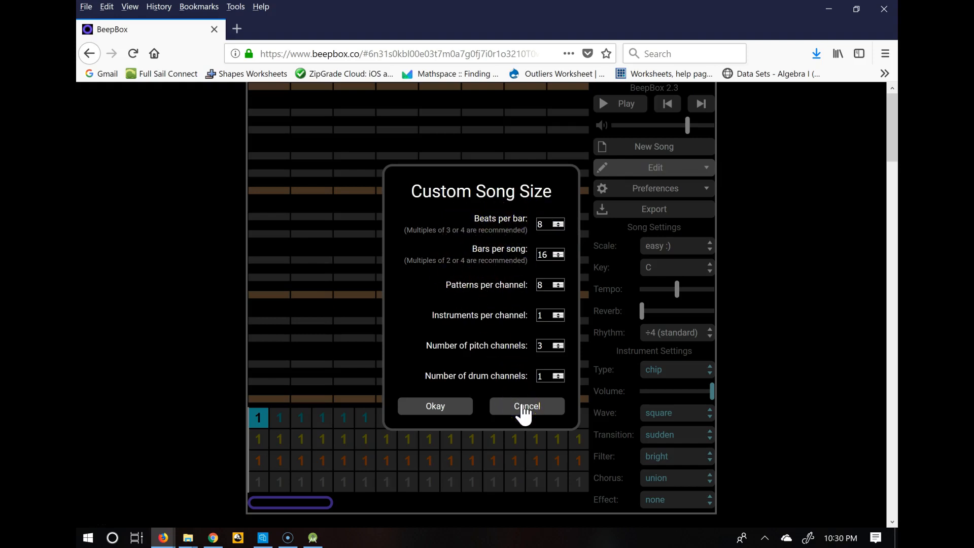
{"action": "left_click", "coordinate": [453, 405]}
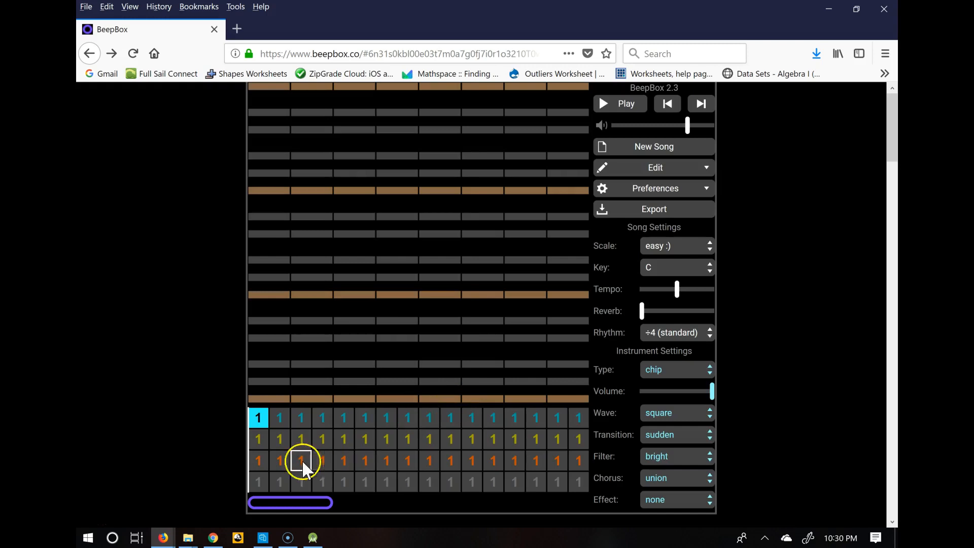
{"action": "left_click", "coordinate": [264, 420]}
{"action": "left_click", "coordinate": [264, 420]}
{"action": "left_click", "coordinate": [265, 413]}
Try changing the song key to B, then set it back to C
{"action": "left_click", "coordinate": [674, 277]}
{"action": "left_click", "coordinate": [667, 285]}
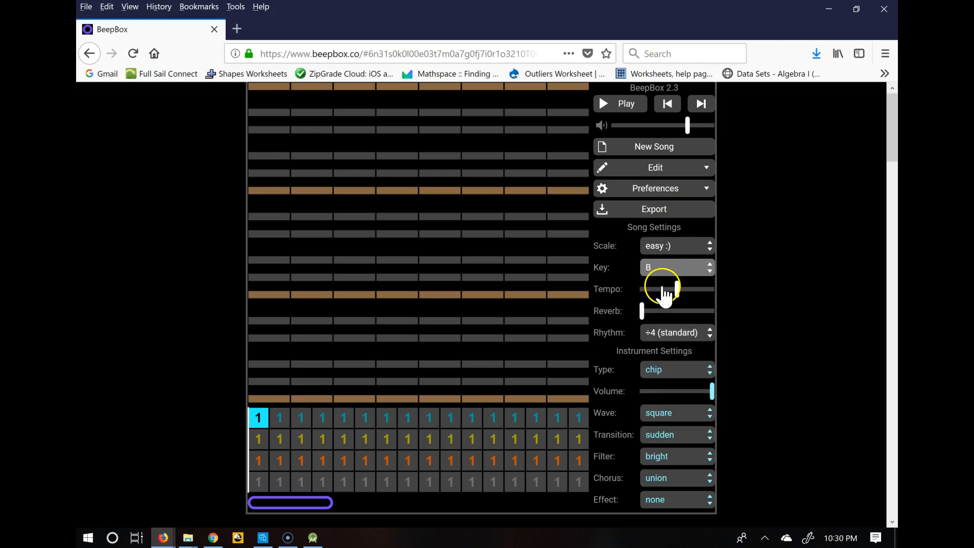
{"action": "left_click", "coordinate": [660, 272]}
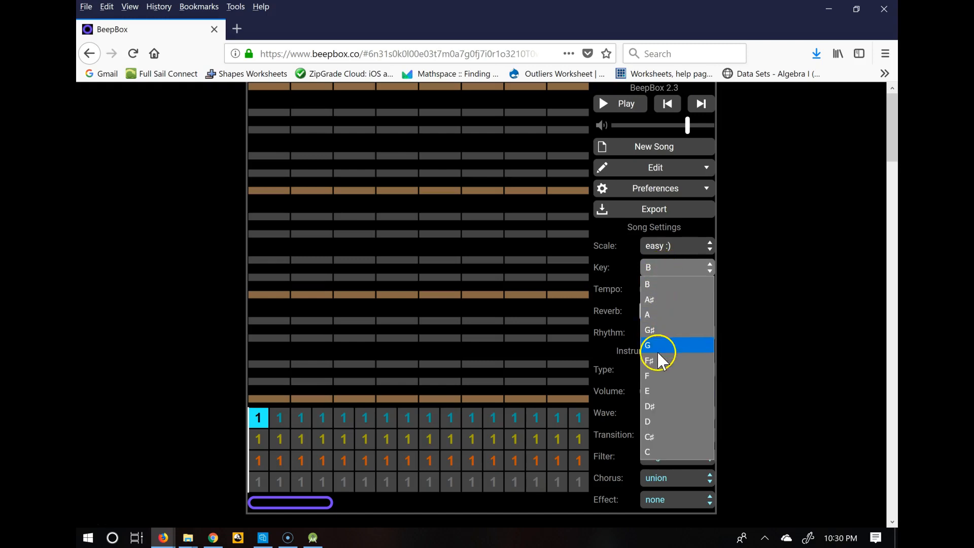
{"action": "left_click", "coordinate": [651, 453]}
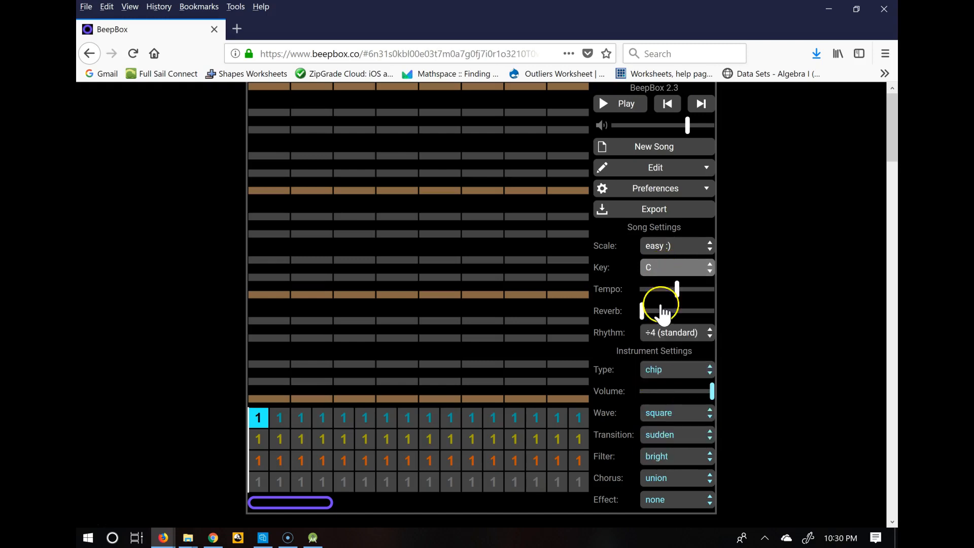
Try the easy :(, island :) and expert scales, then return the scale to easy :)
{"action": "left_click", "coordinate": [663, 247]}
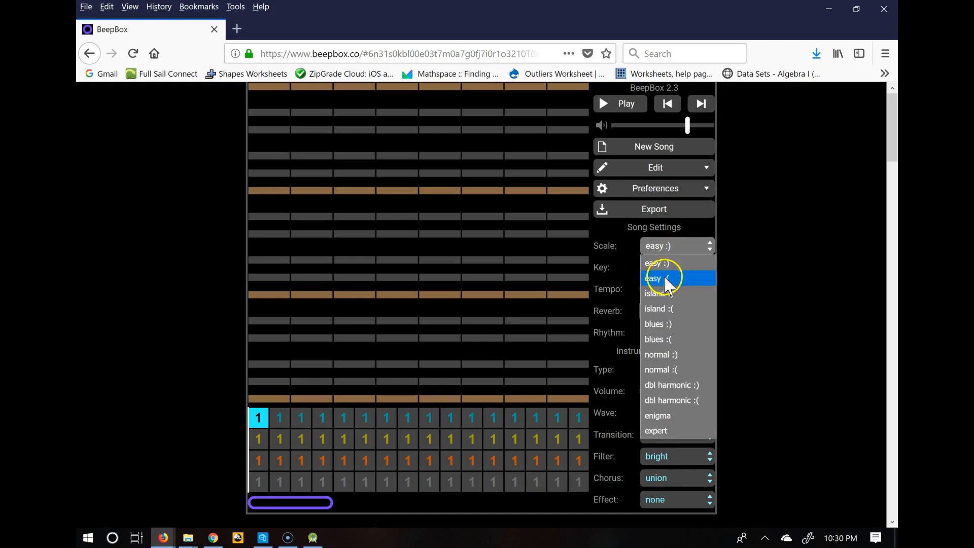
{"action": "left_click", "coordinate": [664, 277]}
{"action": "left_click", "coordinate": [668, 251]}
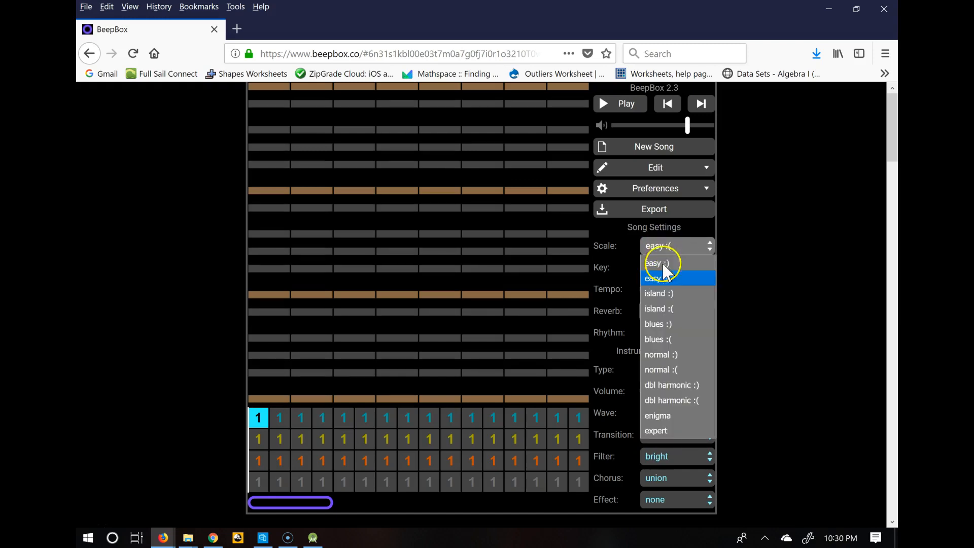
{"action": "left_click", "coordinate": [668, 293]}
{"action": "left_click", "coordinate": [665, 256]}
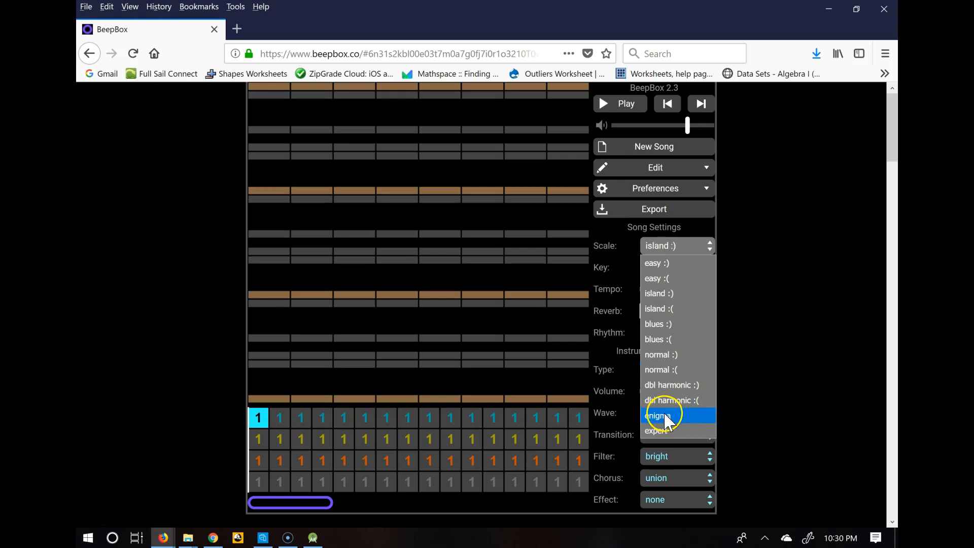
{"action": "left_click", "coordinate": [662, 430]}
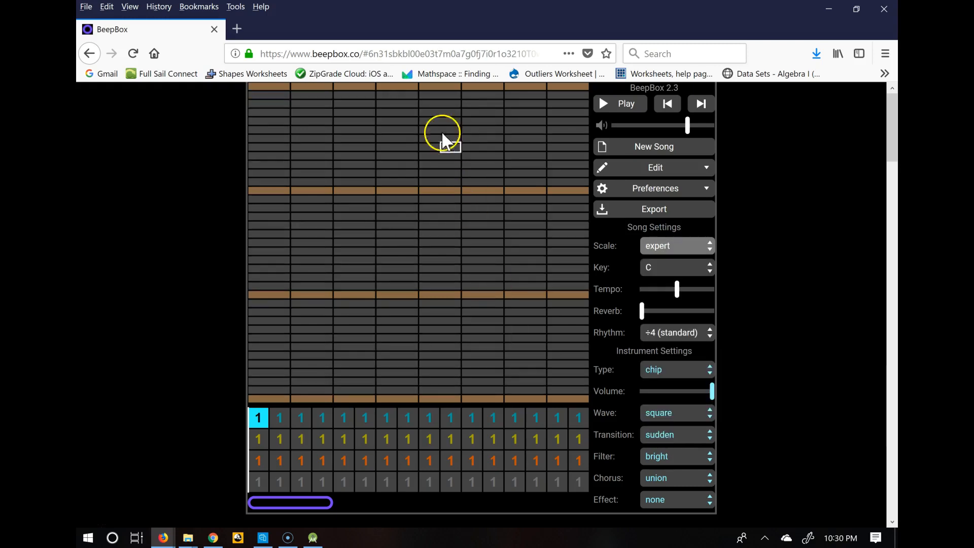
{"action": "left_click", "coordinate": [677, 247]}
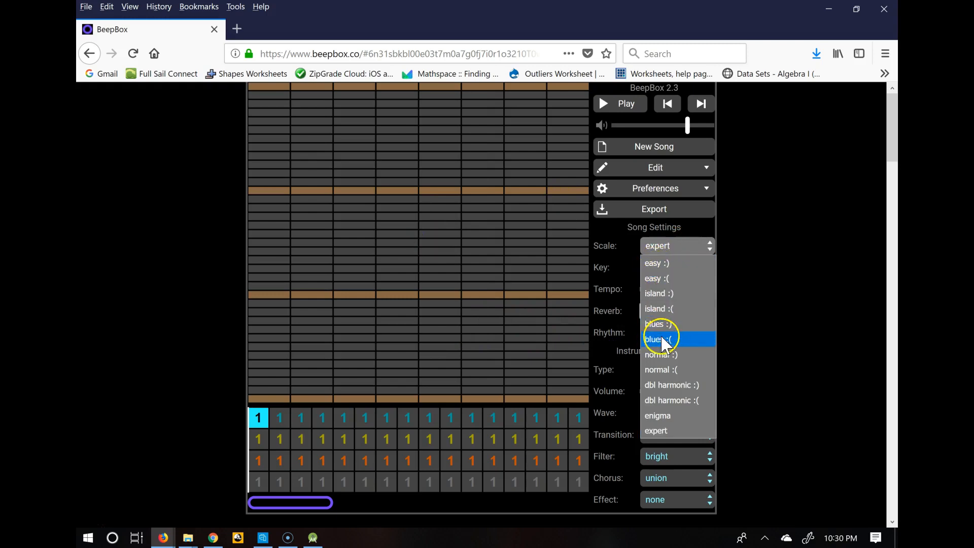
{"action": "left_click", "coordinate": [658, 264]}
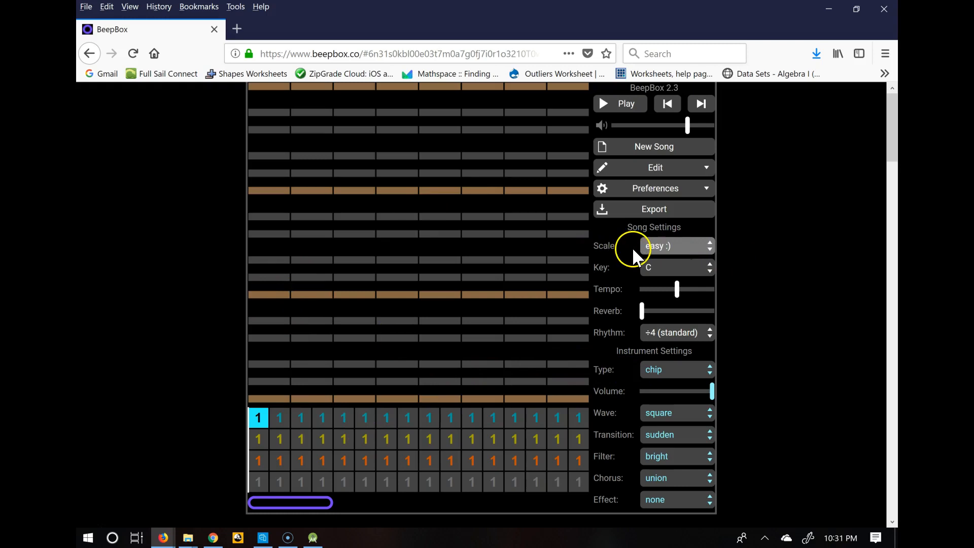
Place a rising series of notes across the first channel's pattern
{"action": "left_click", "coordinate": [258, 338]}
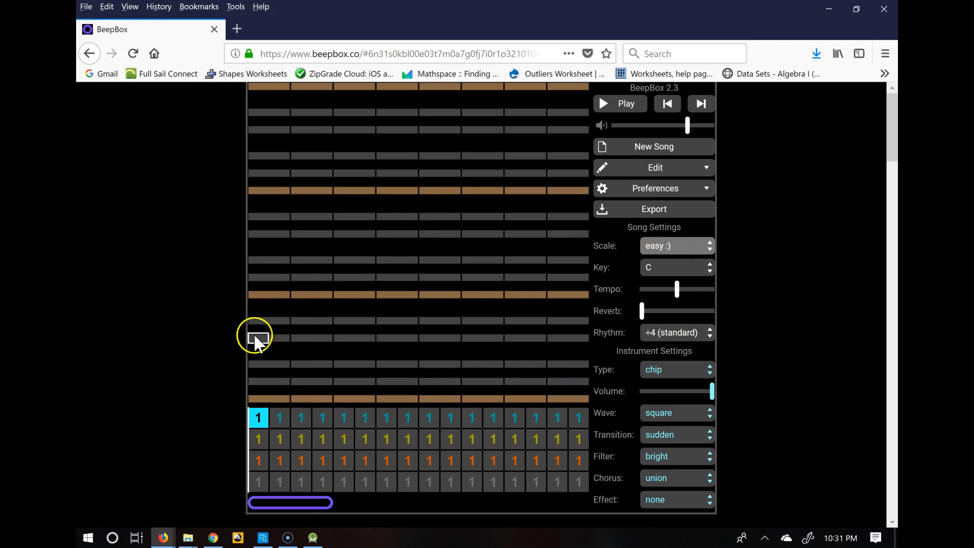
{"action": "left_click", "coordinate": [300, 294]}
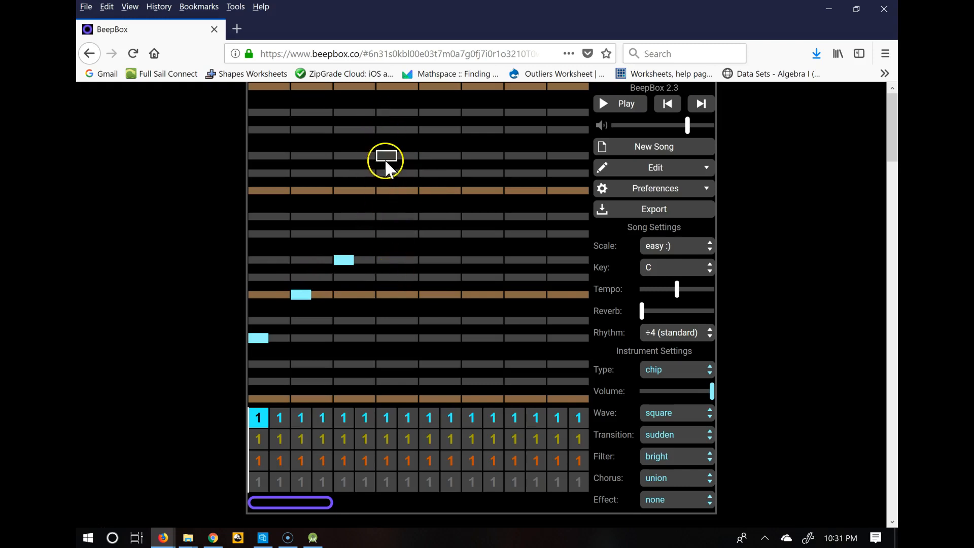
{"action": "left_click", "coordinate": [428, 190]}
{"action": "left_click", "coordinate": [450, 217]}
Lower the instrument volume to about half while playing the song back, then pause
{"action": "left_click", "coordinate": [604, 104]}
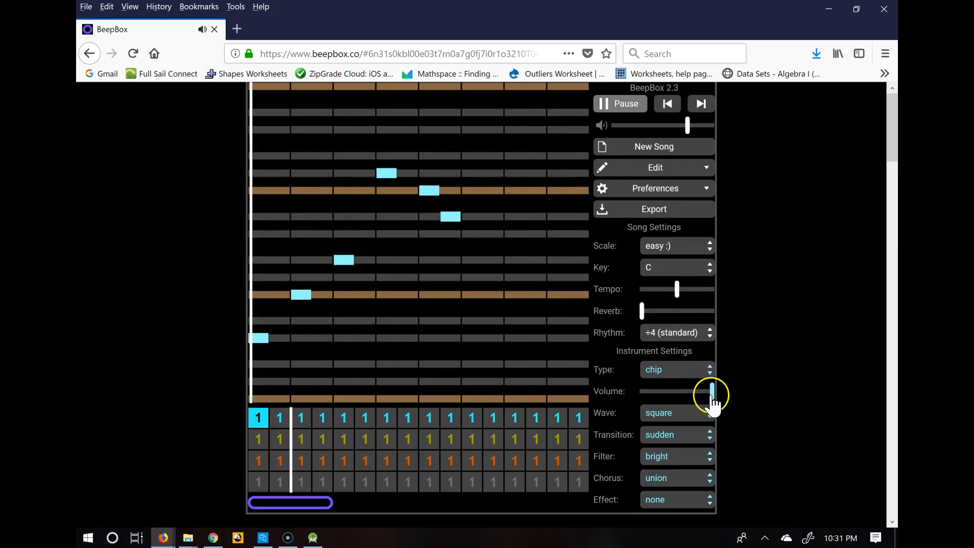
{"action": "left_click_drag", "start_coordinate": [710, 391], "coordinate": [675, 399]}
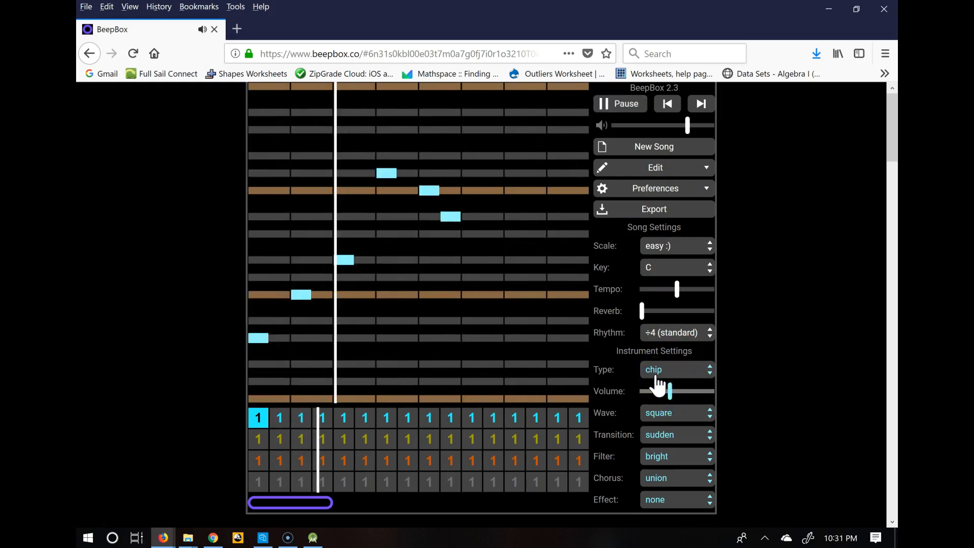
{"action": "left_click", "coordinate": [614, 103]}
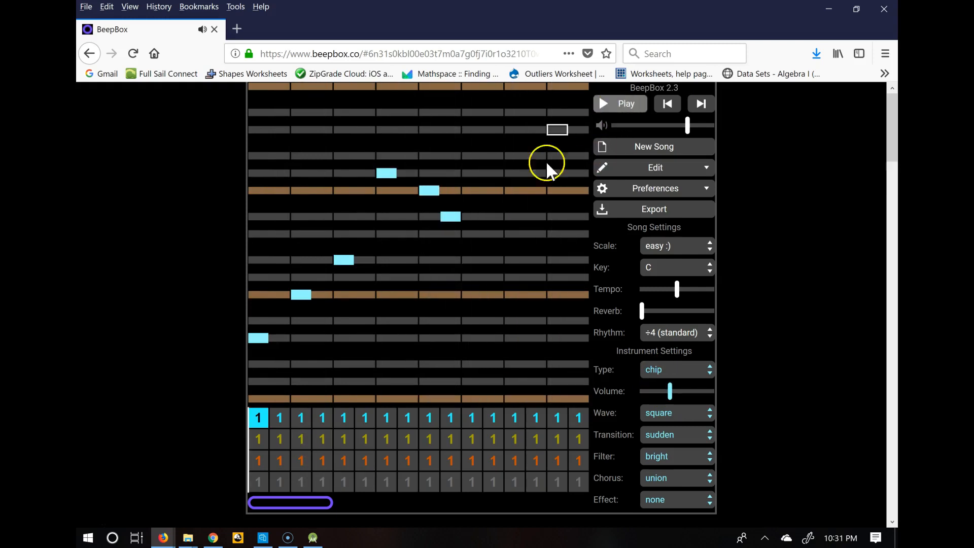
Add five more notes in the pattern's second half and play the melody back, then pause
{"action": "left_click", "coordinate": [468, 261]}
{"action": "left_click", "coordinate": [477, 294]}
{"action": "left_click", "coordinate": [488, 277]}
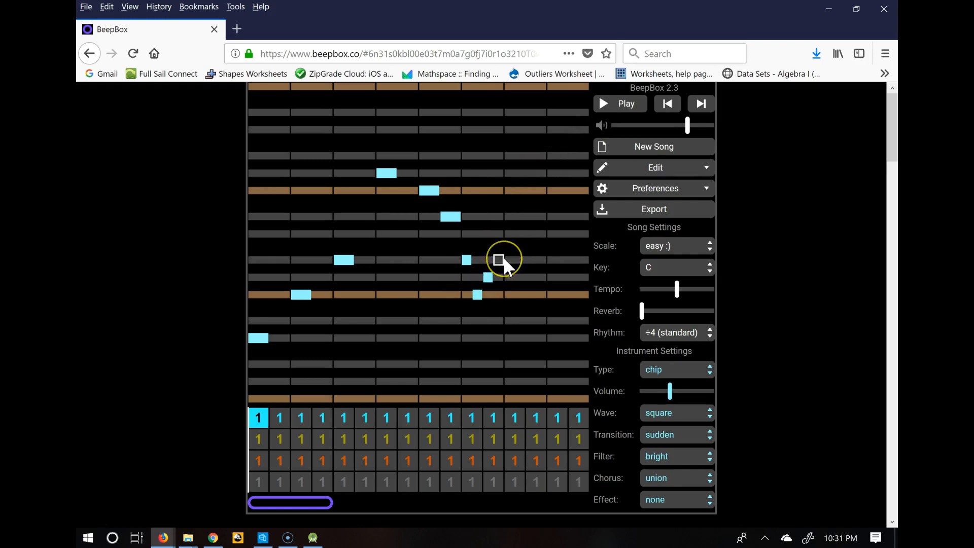
{"action": "left_click", "coordinate": [519, 320]}
{"action": "left_click", "coordinate": [551, 364]}
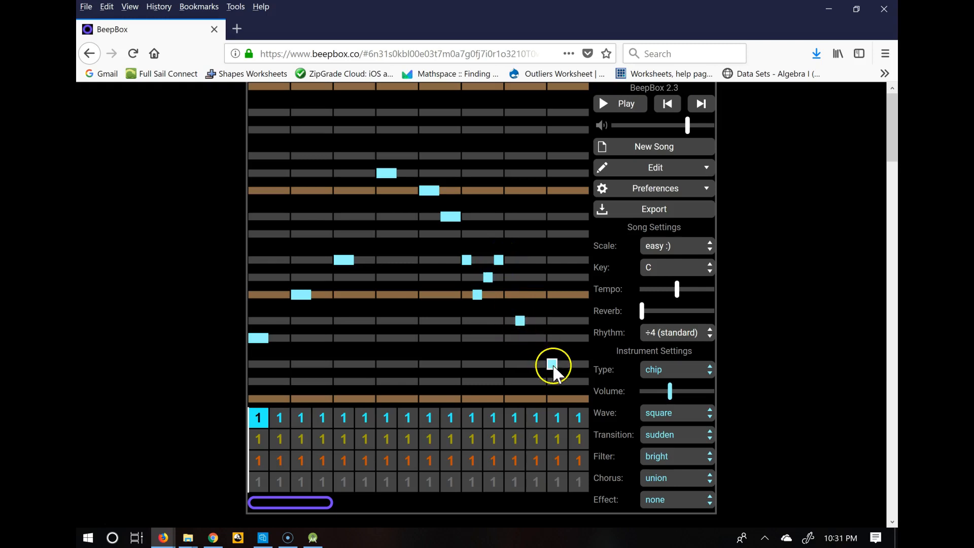
{"action": "left_click", "coordinate": [629, 104]}
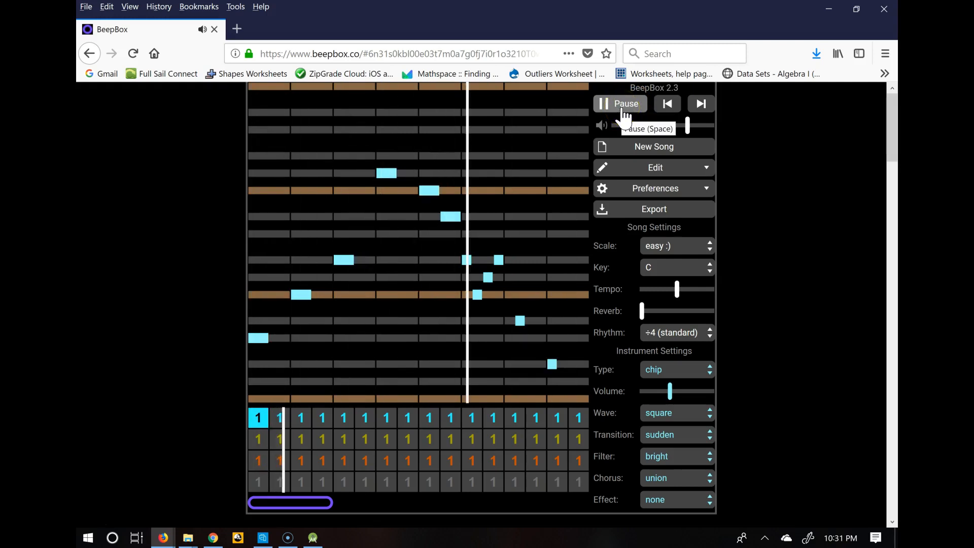
{"action": "left_click", "coordinate": [623, 107]}
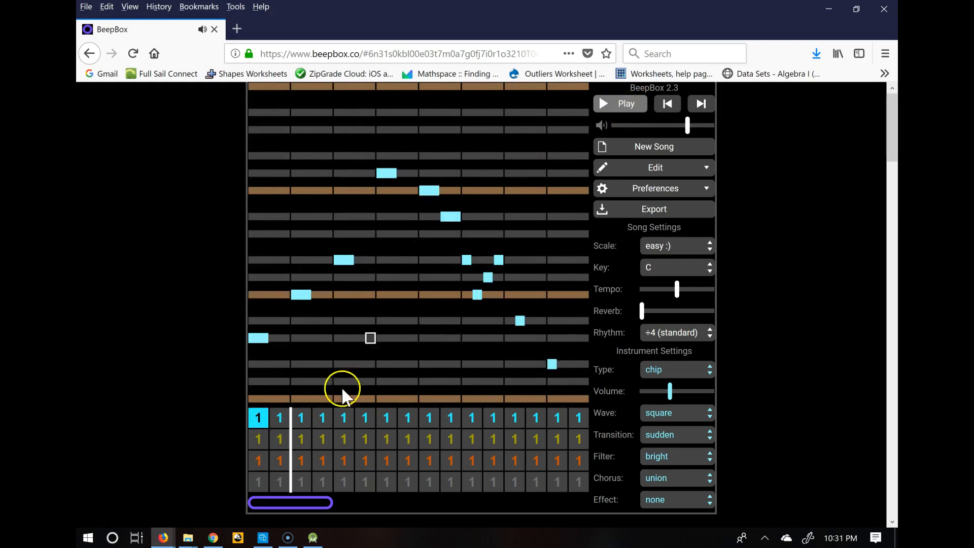
Select the second channel's first pattern and turn on the Show All Channels preference
{"action": "left_click", "coordinate": [263, 436]}
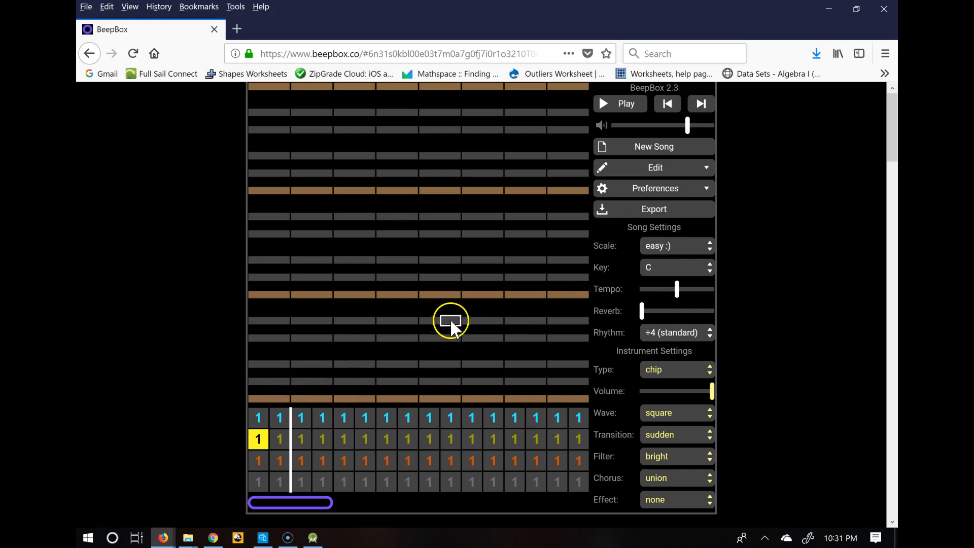
{"action": "left_click", "coordinate": [633, 192]}
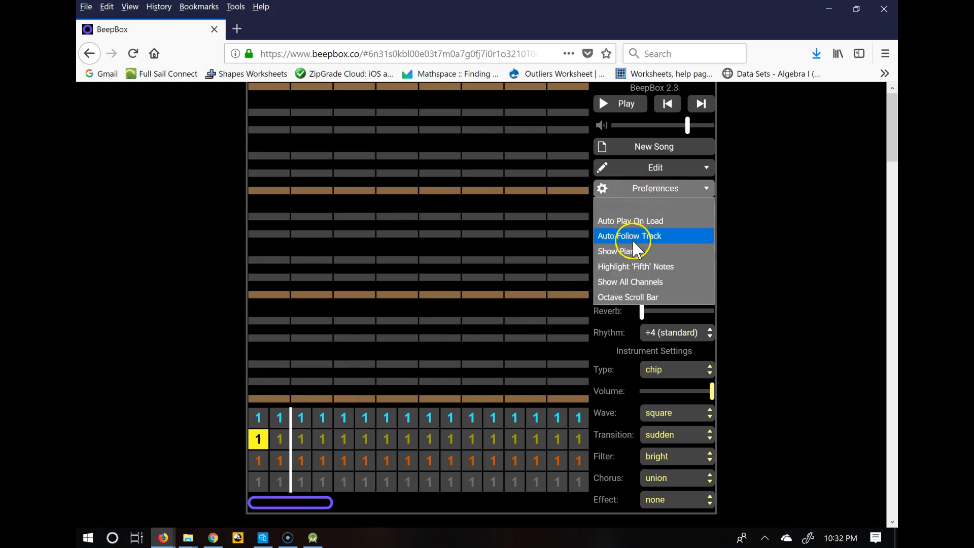
{"action": "left_click", "coordinate": [633, 251]}
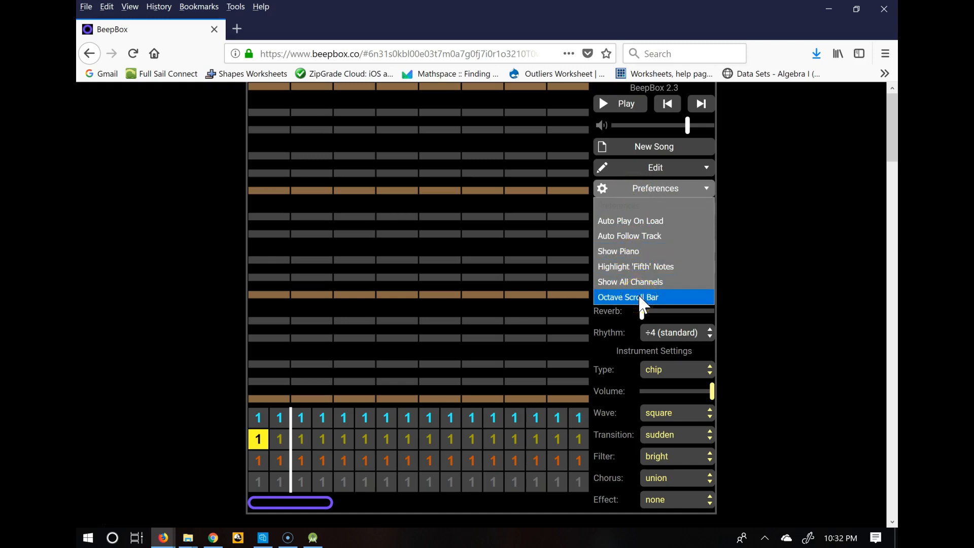
{"action": "left_click", "coordinate": [636, 281]}
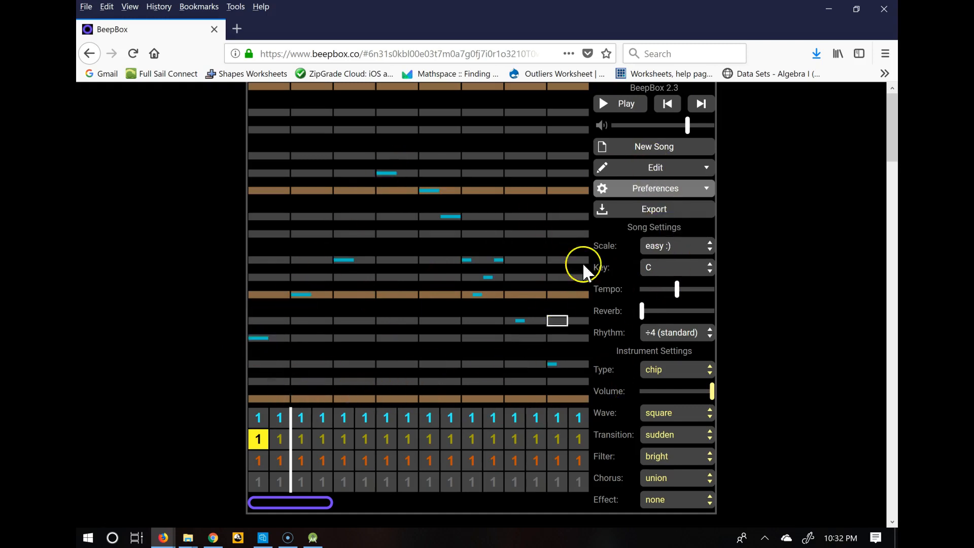
Turn on the Show Piano preference
{"action": "left_click", "coordinate": [676, 171]}
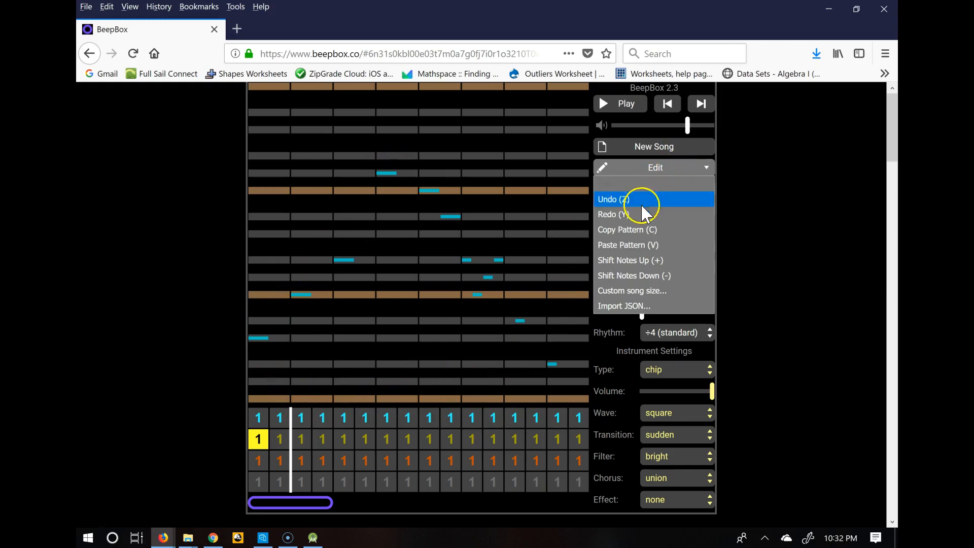
{"action": "left_click", "coordinate": [754, 177]}
{"action": "left_click", "coordinate": [684, 189]}
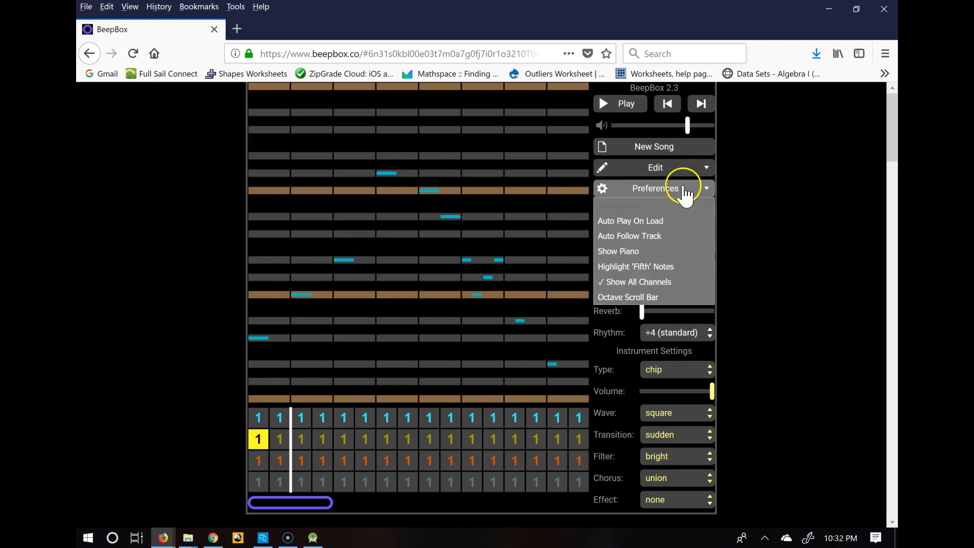
{"action": "left_click", "coordinate": [627, 252]}
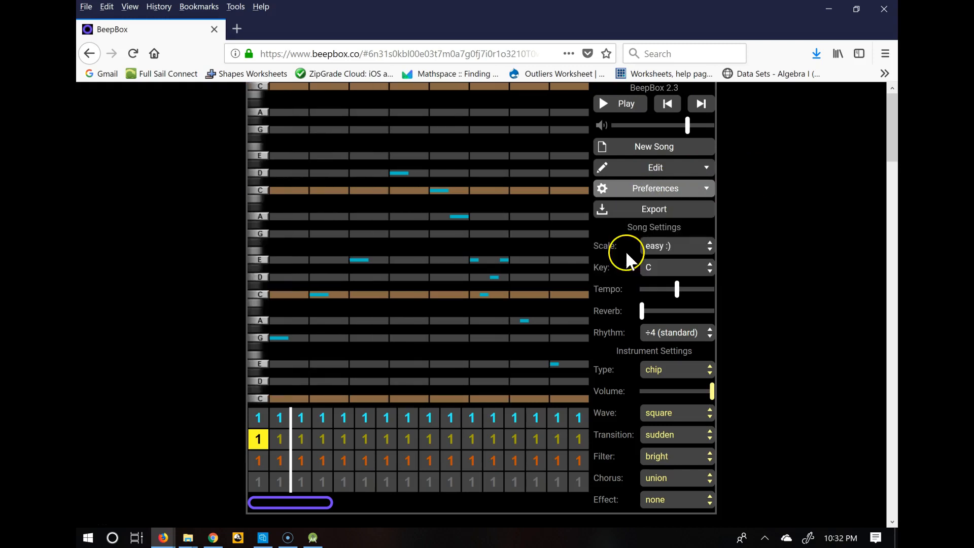
Place several low notes in the second channel's pattern and play the song
{"action": "left_click", "coordinate": [278, 338]}
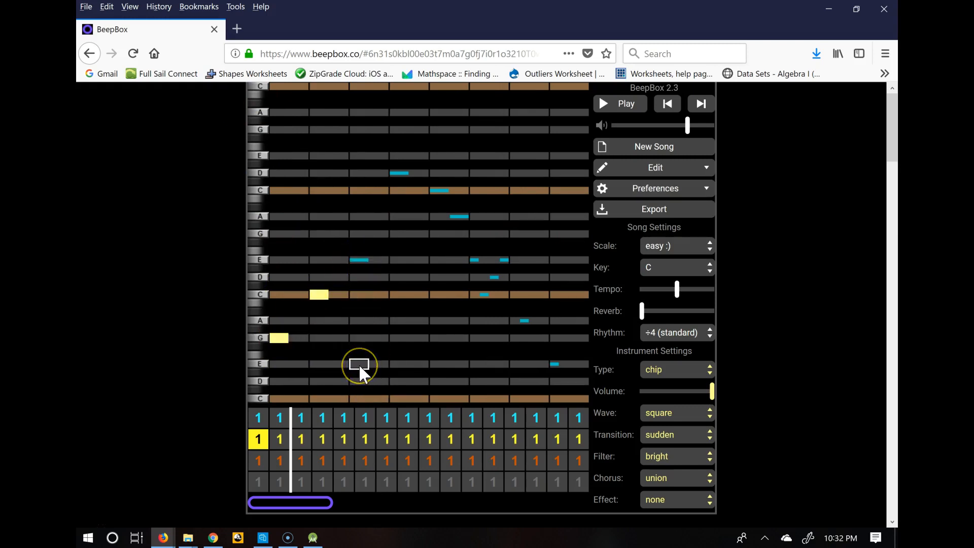
{"action": "left_click", "coordinate": [398, 338]}
{"action": "left_click", "coordinate": [616, 105]}
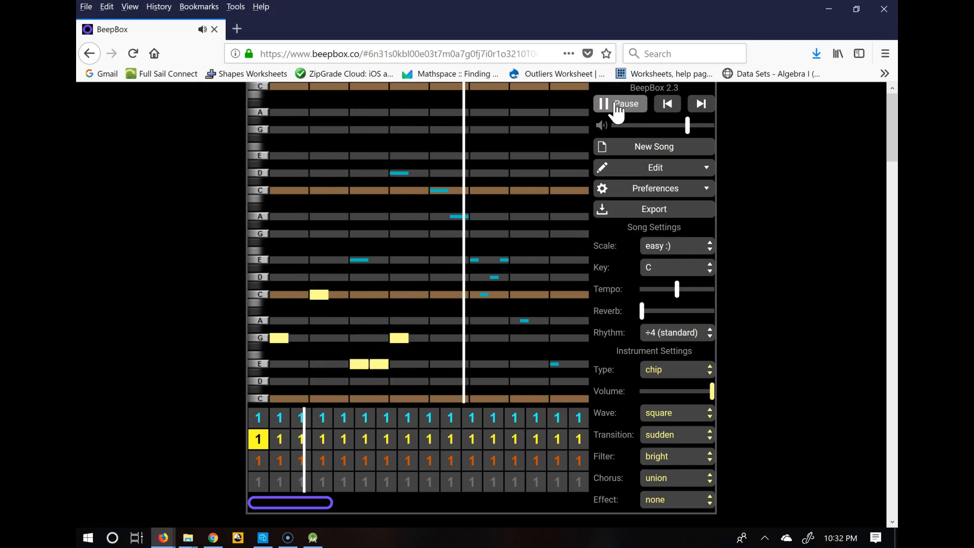
Lower the second channel's volume and change its wave from square to triangle
{"action": "left_click", "coordinate": [709, 398]}
{"action": "left_click_drag", "start_coordinate": [709, 401], "coordinate": [667, 403]}
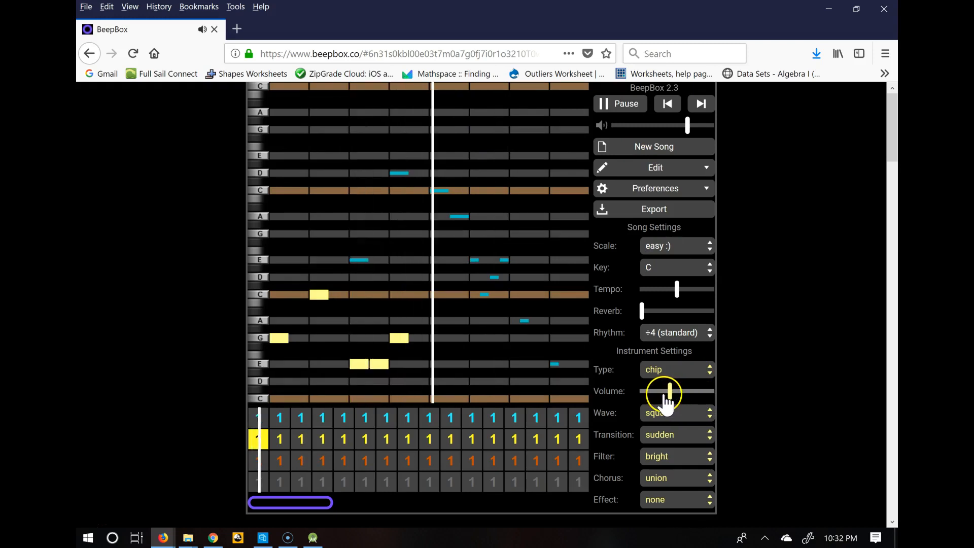
{"action": "left_click", "coordinate": [663, 371]}
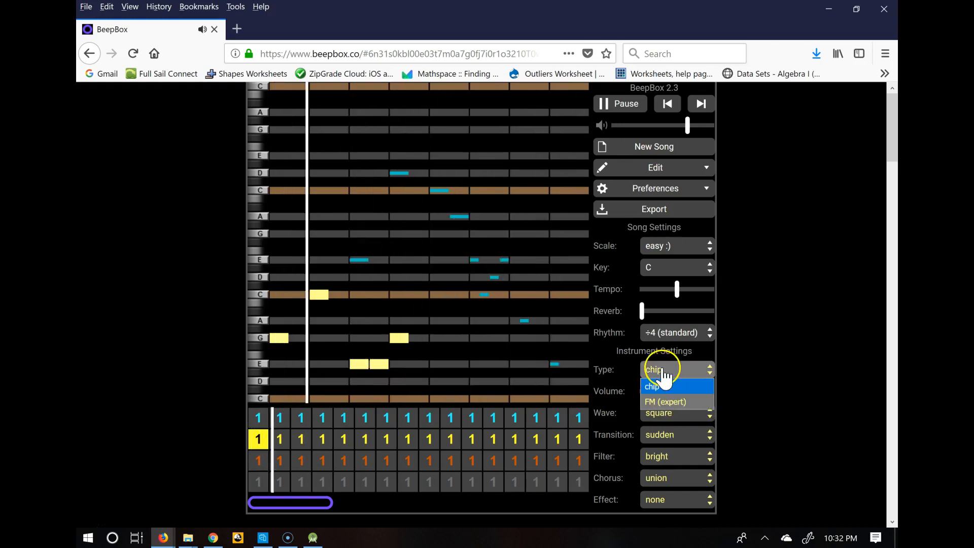
{"action": "left_click", "coordinate": [624, 365]}
{"action": "left_click", "coordinate": [661, 412]}
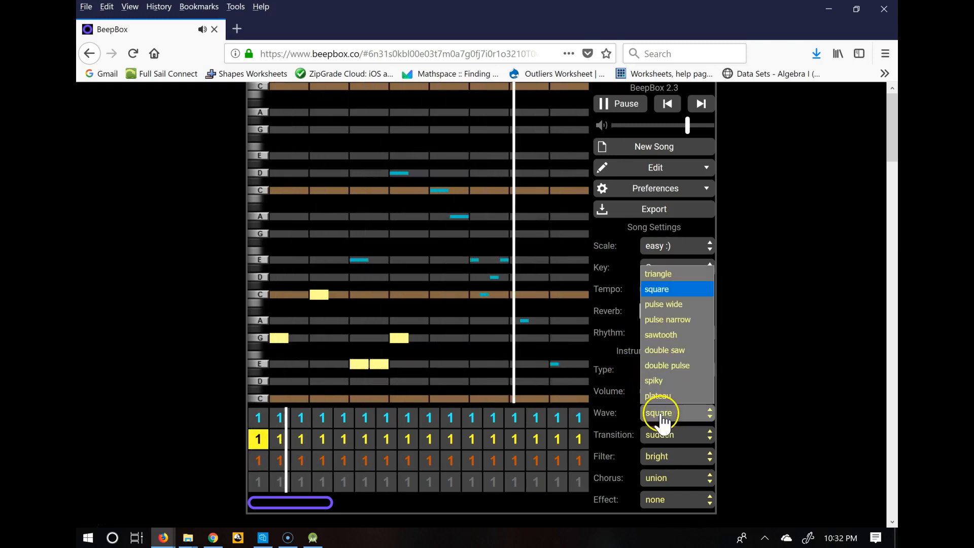
{"action": "left_click", "coordinate": [658, 289]}
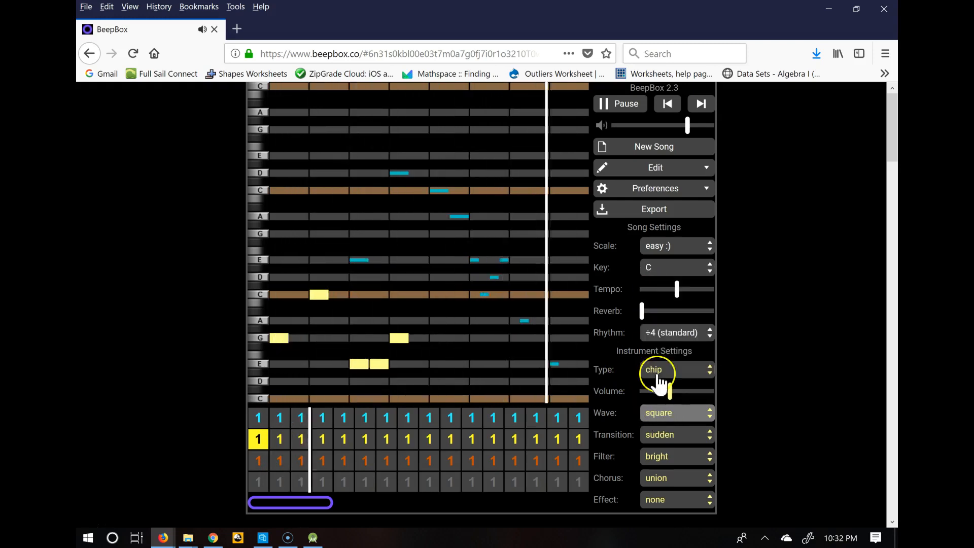
{"action": "left_click", "coordinate": [685, 411]}
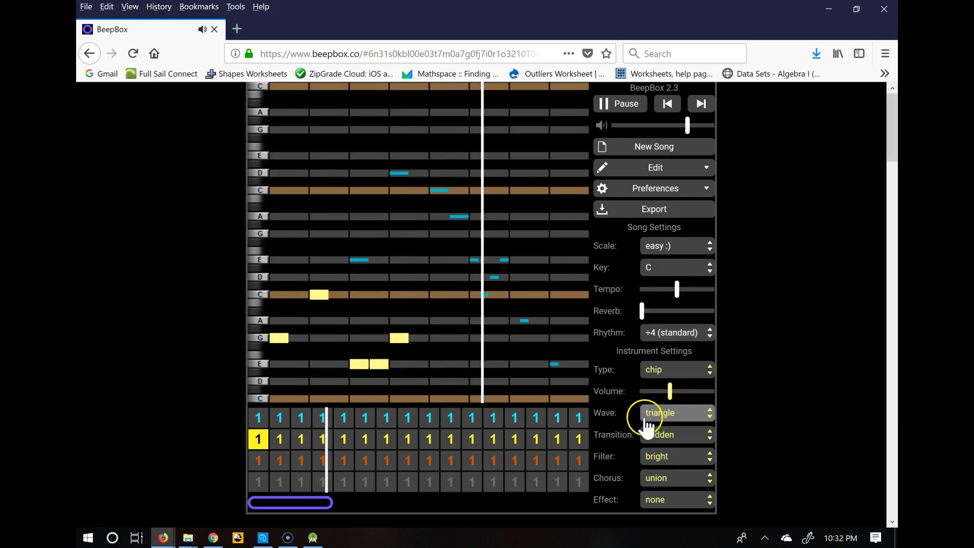
{"action": "left_click_drag", "start_coordinate": [673, 396], "coordinate": [661, 398]}
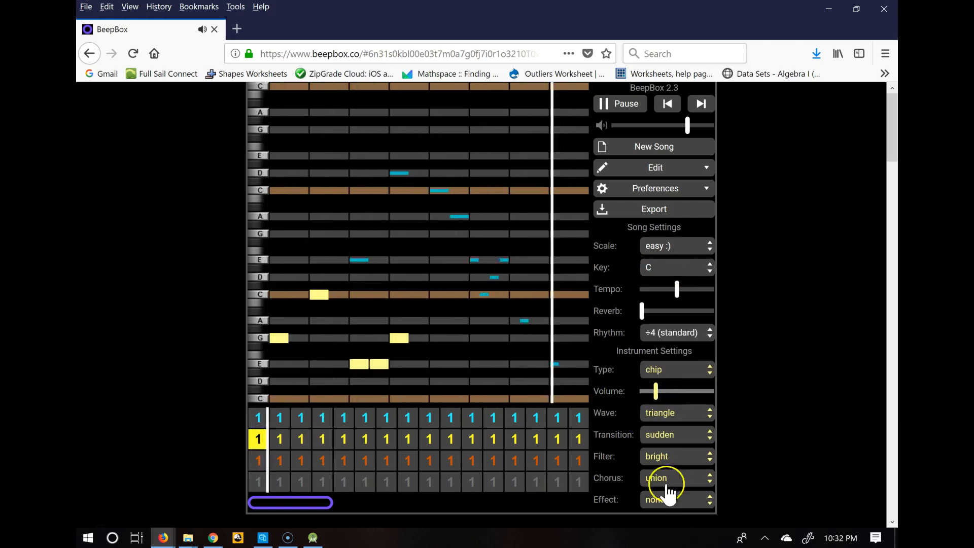
Set the second channel's filter to medium and turn its volume down to the minimum
{"action": "left_click", "coordinate": [665, 458]}
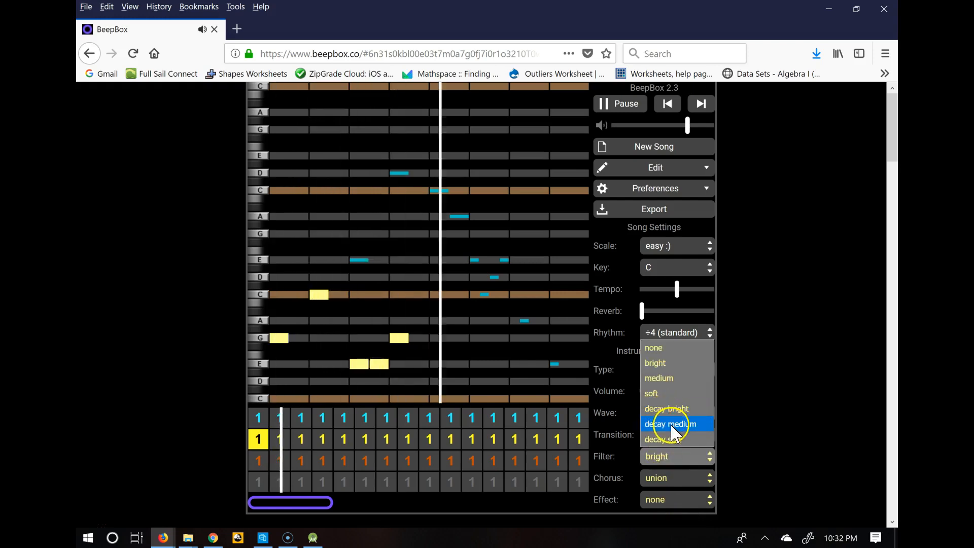
{"action": "left_click", "coordinate": [660, 377]}
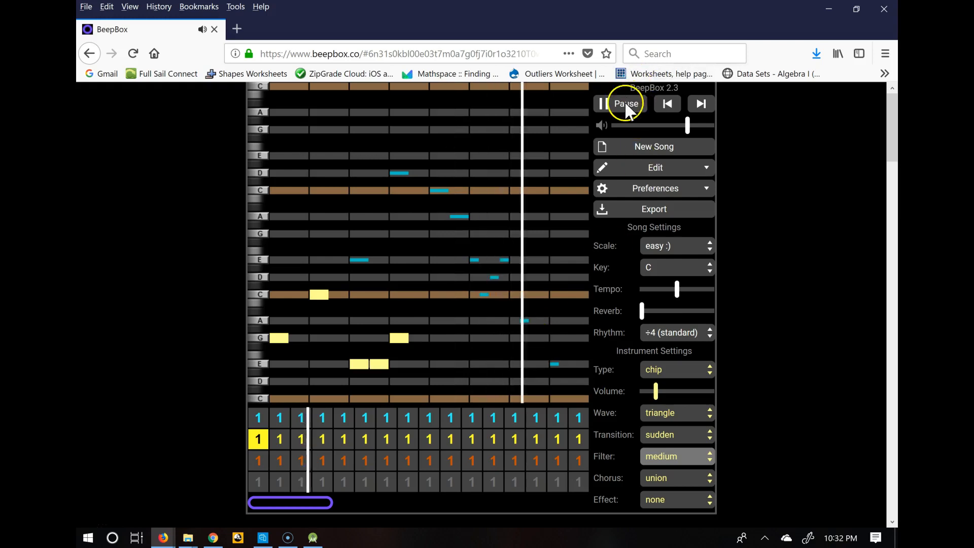
{"action": "left_click_drag", "start_coordinate": [659, 391], "coordinate": [643, 391]}
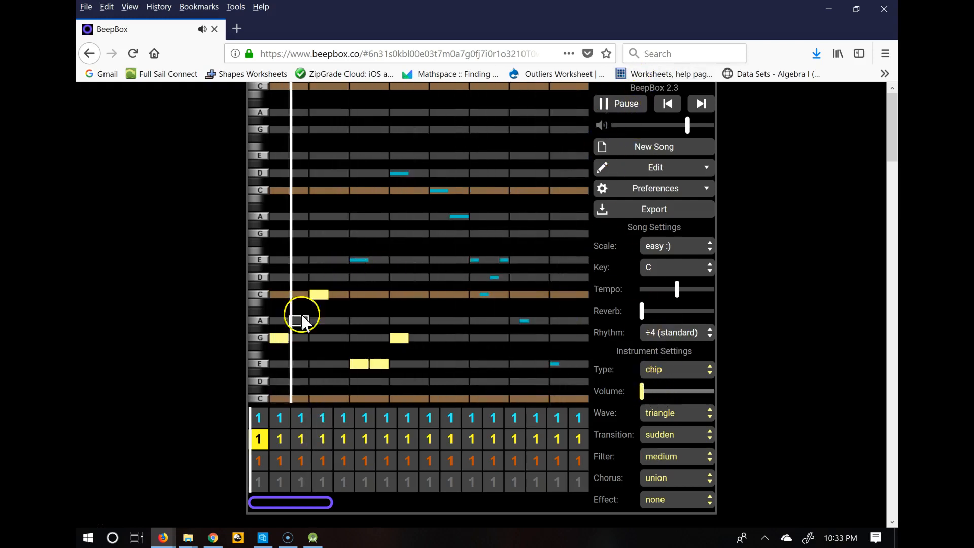
Turn the first channel's volume down to the minimum and pause playback
{"action": "left_click", "coordinate": [258, 418]}
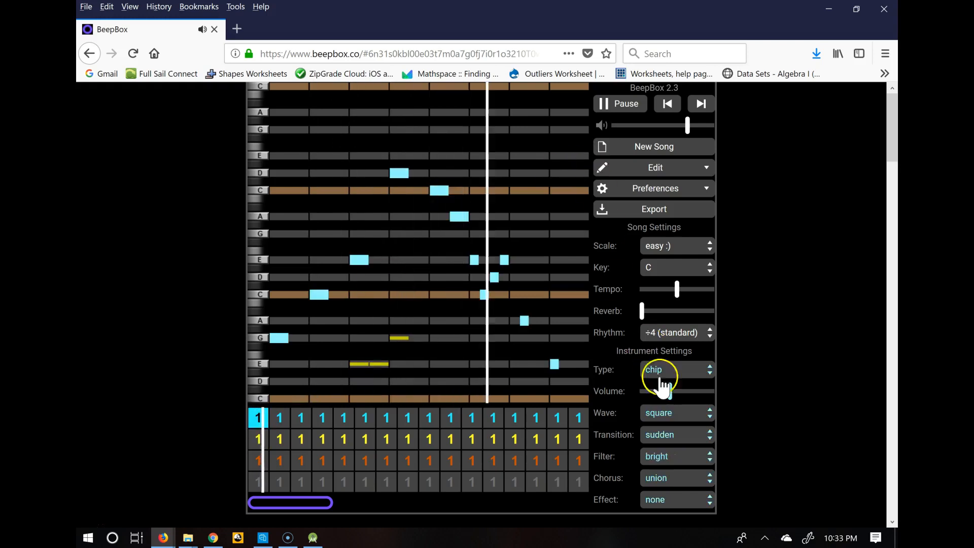
{"action": "left_click_drag", "start_coordinate": [672, 393], "coordinate": [638, 401]}
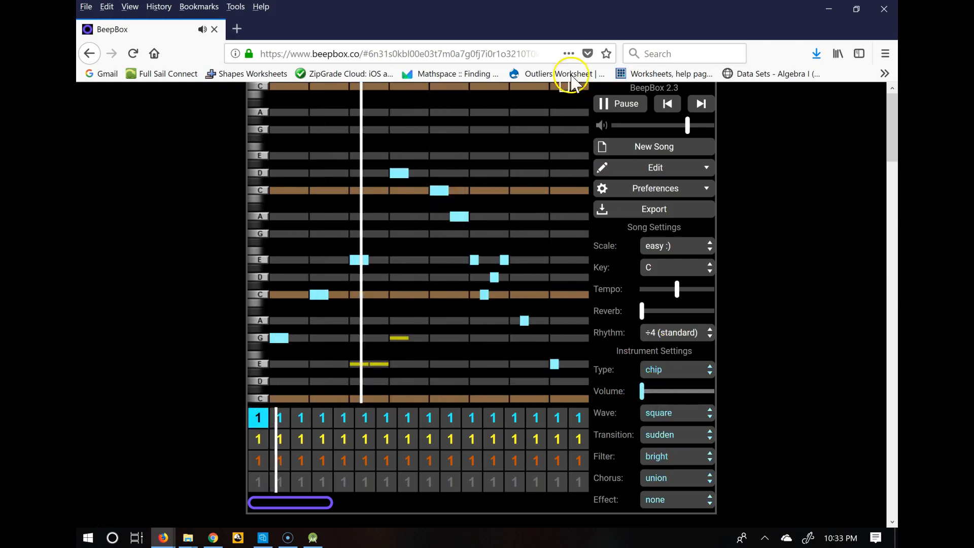
{"action": "left_click", "coordinate": [621, 103]}
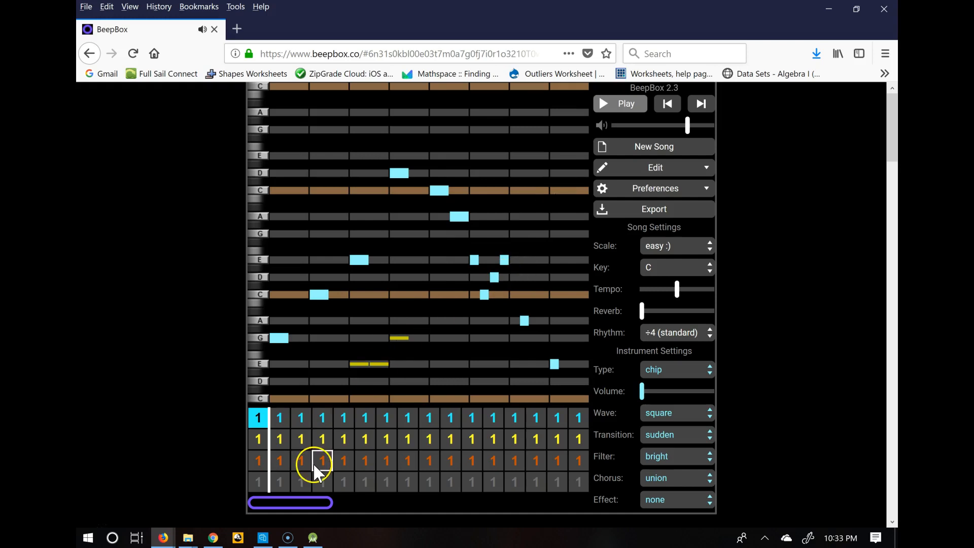
Inspect the drum channel's instrument settings, including its transition options
{"action": "left_click", "coordinate": [260, 486]}
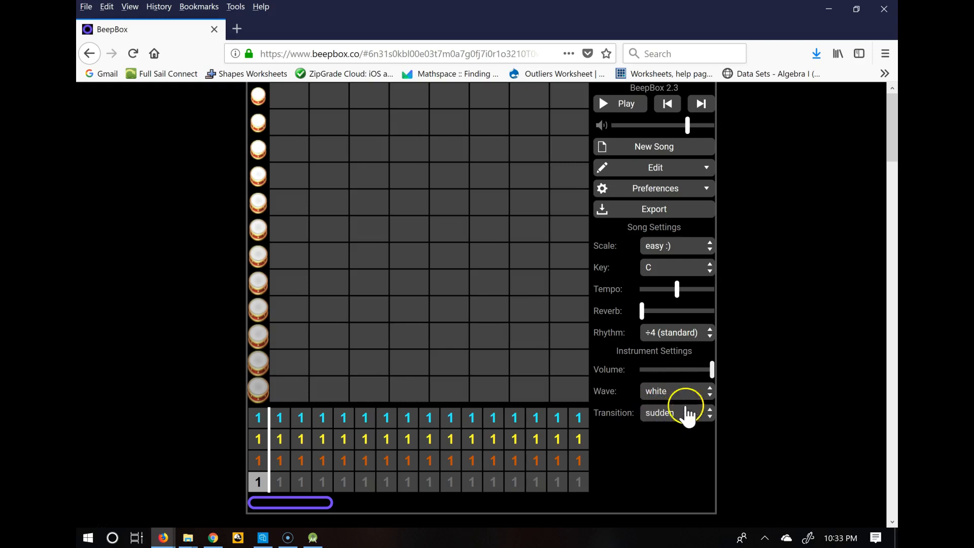
{"action": "left_click", "coordinate": [658, 416]}
{"action": "left_click", "coordinate": [656, 420]}
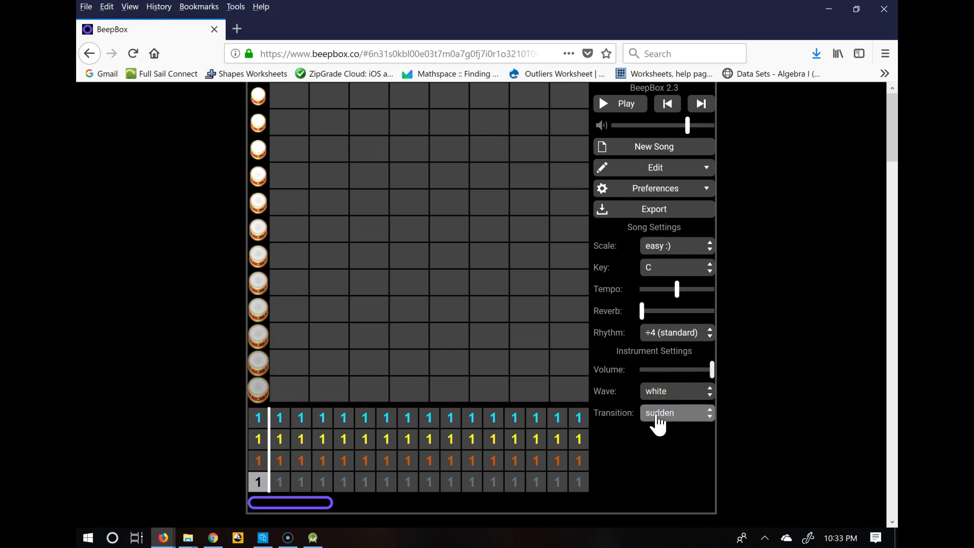
Select the third channel's first pattern and place a C note near its start
{"action": "left_click", "coordinate": [259, 461]}
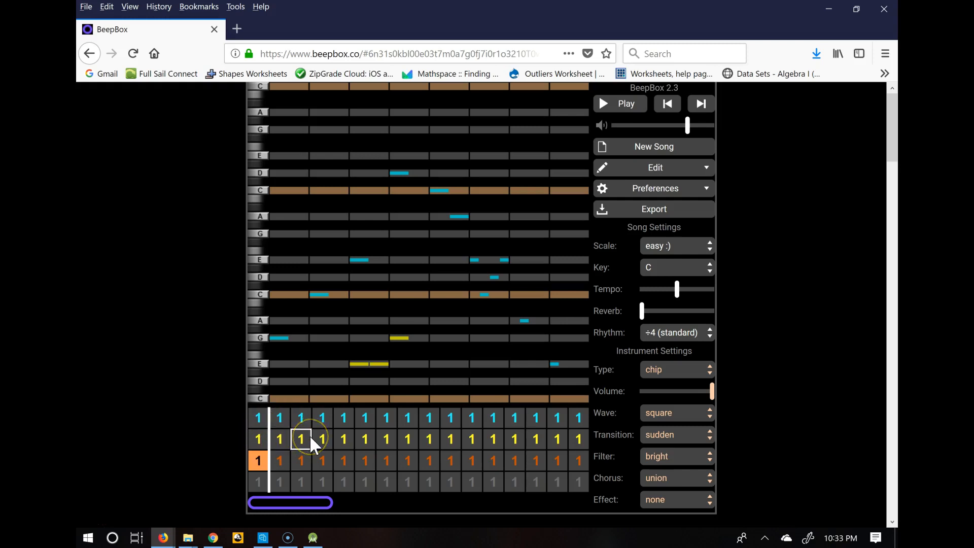
{"action": "left_click", "coordinate": [264, 459]}
{"action": "left_click", "coordinate": [673, 500]}
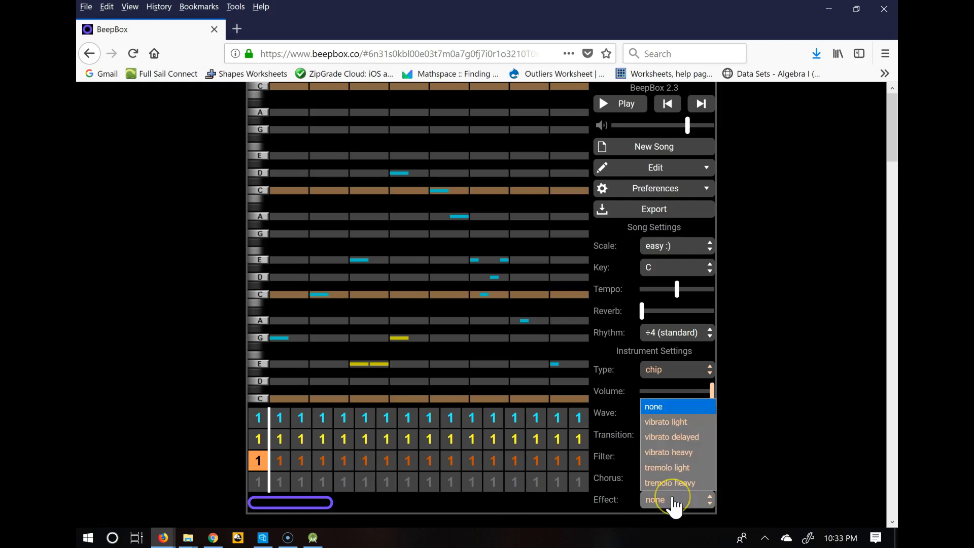
{"action": "left_click", "coordinate": [674, 507]}
{"action": "left_click", "coordinate": [355, 316]}
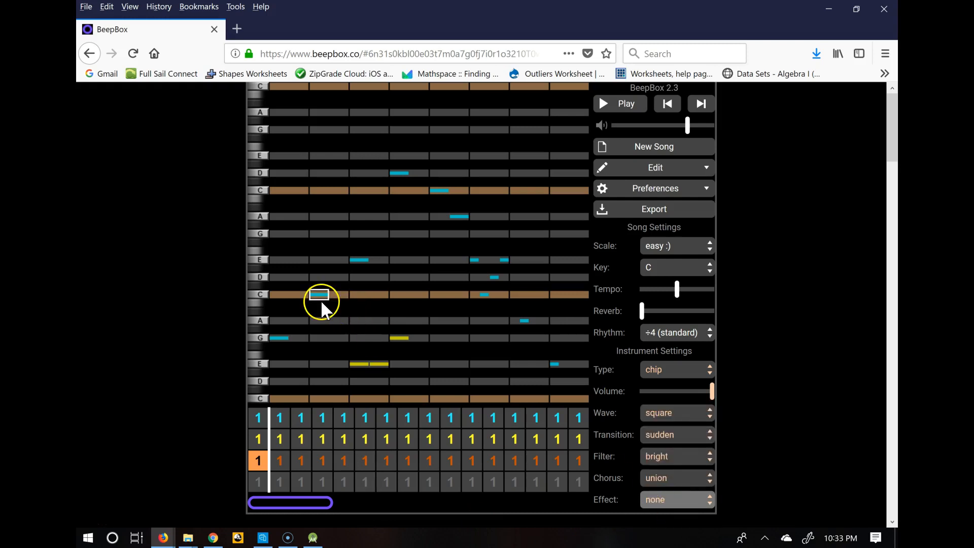
{"action": "left_click", "coordinate": [323, 284]}
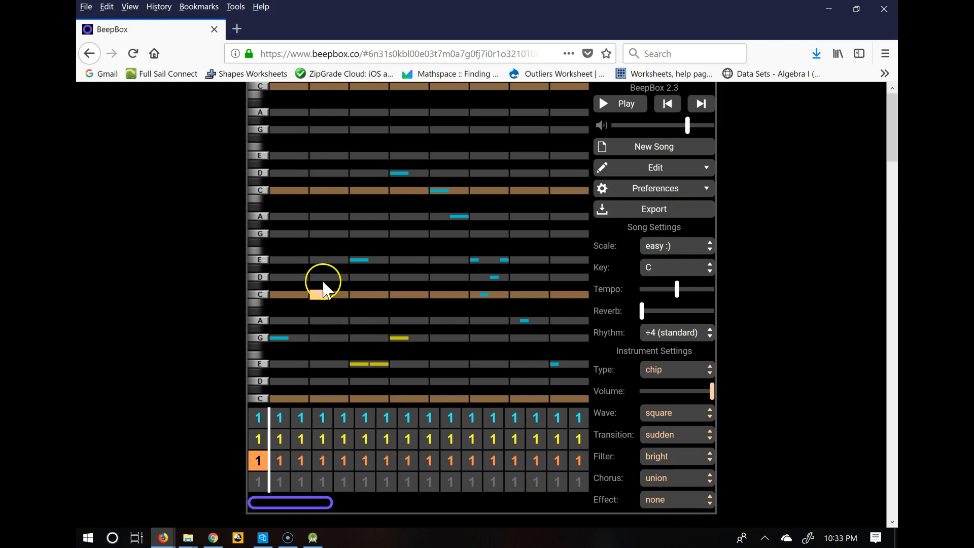
{"action": "mouse_move", "coordinate": [328, 294]}
{"action": "left_mouse_down"}
{"action": "mouse_move", "coordinate": [326, 279]}
{"action": "mouse_move", "coordinate": [326, 289]}
{"action": "left_mouse_up"}
{"action": "left_click", "coordinate": [348, 299]}
{"action": "mouse_move", "coordinate": [330, 297]}
{"action": "left_mouse_down"}
{"action": "mouse_move", "coordinate": [321, 297]}
{"action": "mouse_move", "coordinate": [341, 294]}
{"action": "mouse_move", "coordinate": [321, 296]}
{"action": "mouse_move", "coordinate": [337, 296]}
{"action": "left_mouse_up"}
{"action": "left_click", "coordinate": [332, 294]}
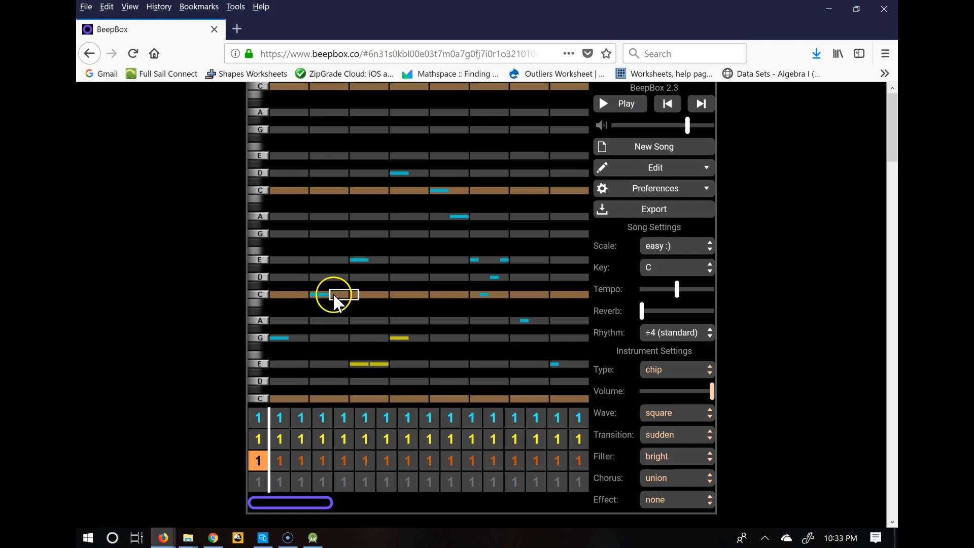
{"action": "left_click", "coordinate": [317, 294]}
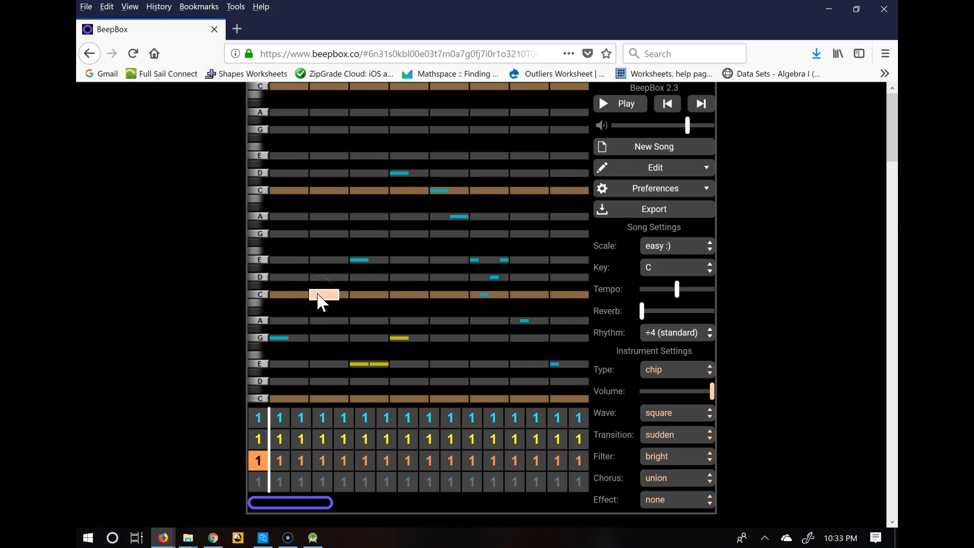
Review the song's export options and file name, then close the dialog without exporting
{"action": "left_click", "coordinate": [365, 321]}
{"action": "left_click", "coordinate": [99, 53]}
{"action": "left_click", "coordinate": [259, 199]}
{"action": "left_click", "coordinate": [649, 214]}
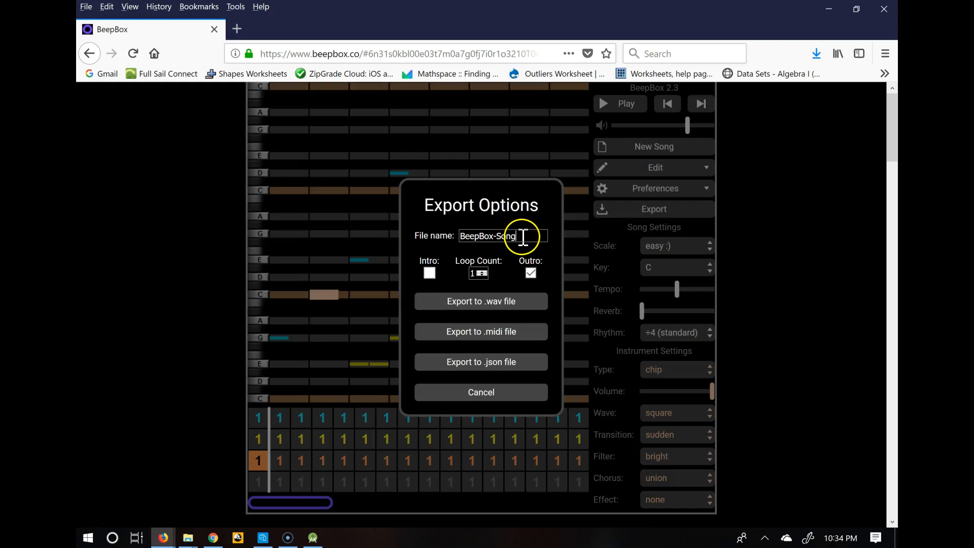
{"action": "left_click_drag", "start_coordinate": [522, 236], "coordinate": [452, 239]}
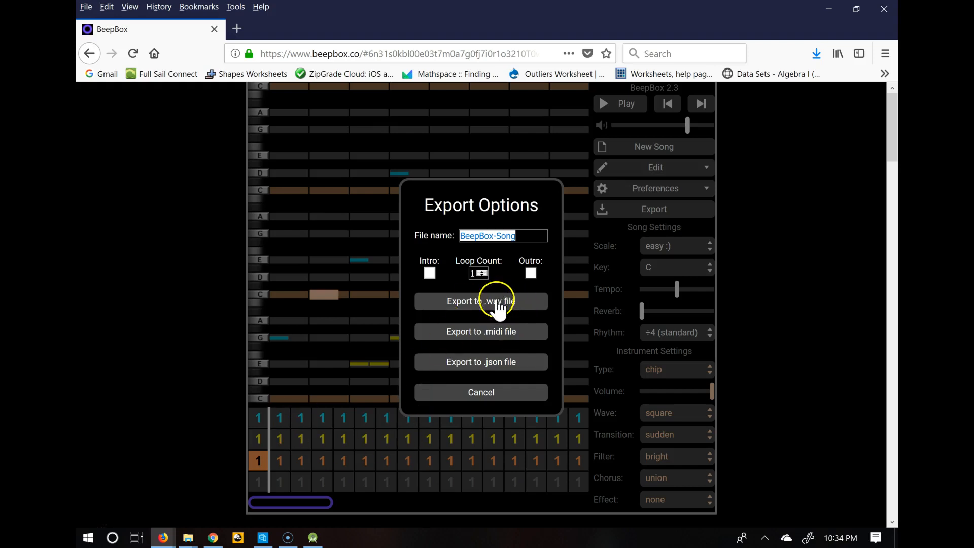
{"action": "left_click", "coordinate": [504, 392]}
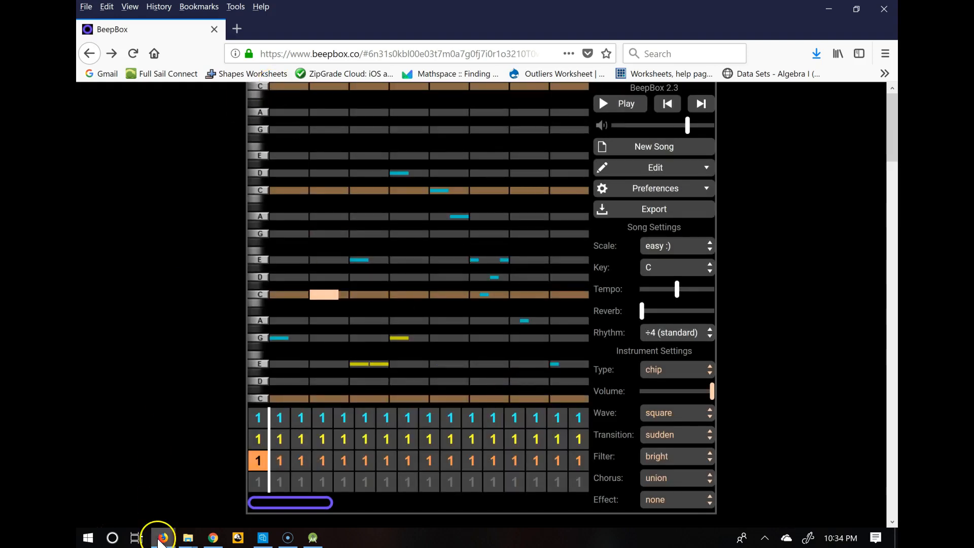